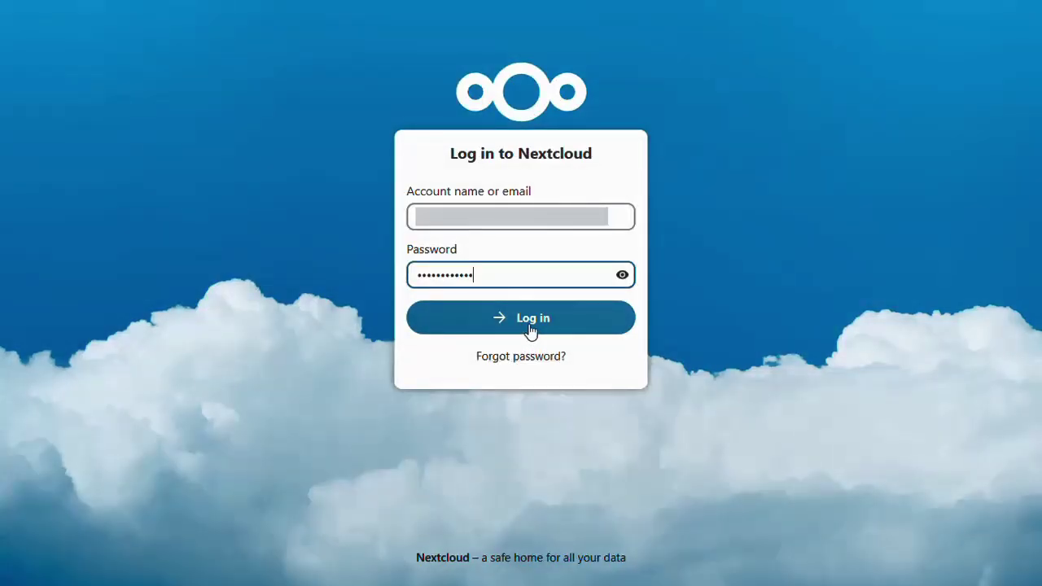
- Log in to Nextcloud with the admin account name and password
click(530, 330)
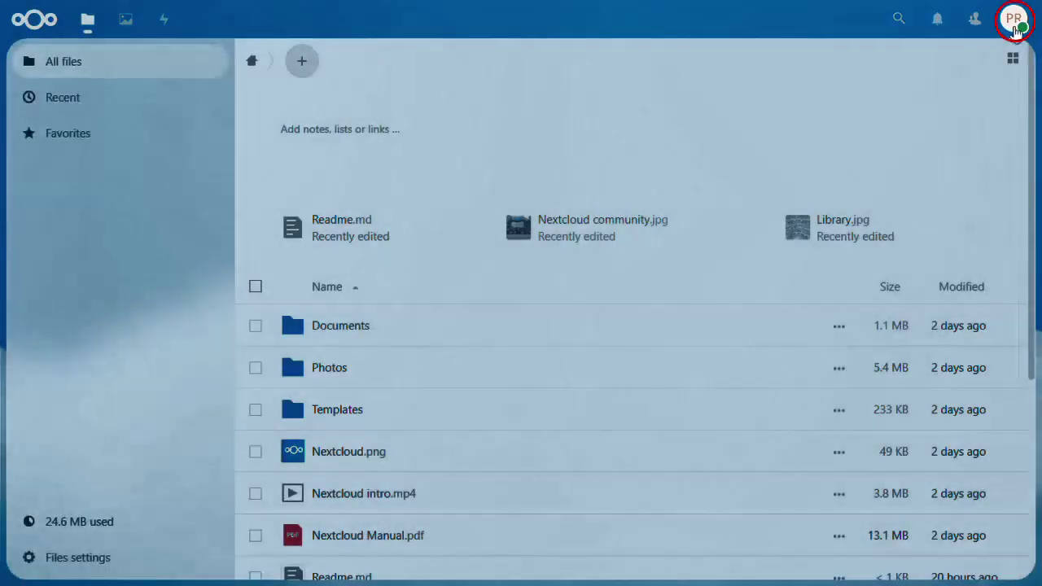
- Find the SSO & SAML authentication app (5.1.2) in Apps, then download and enable it
click(1014, 23)
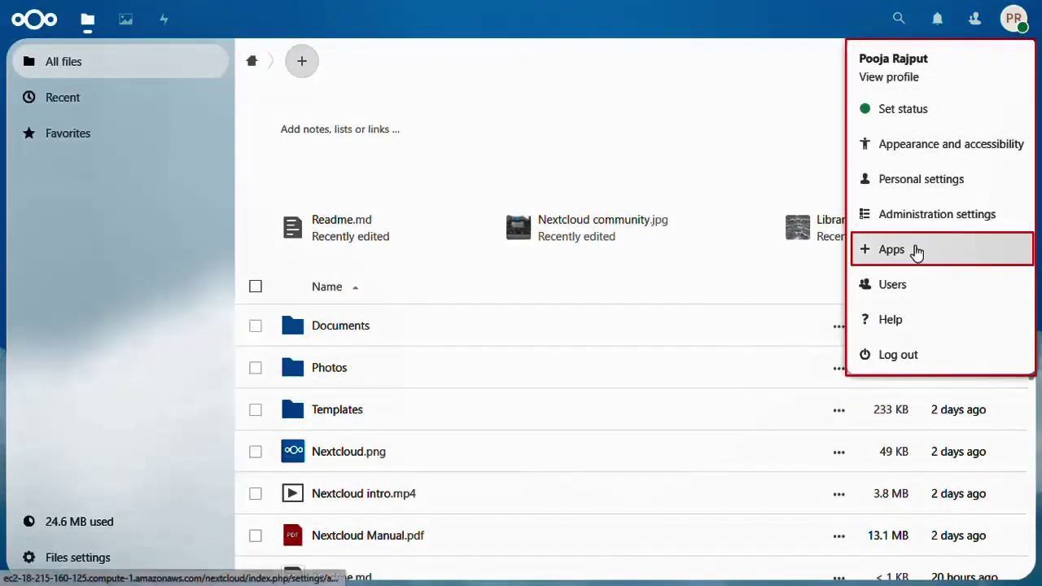
click(917, 252)
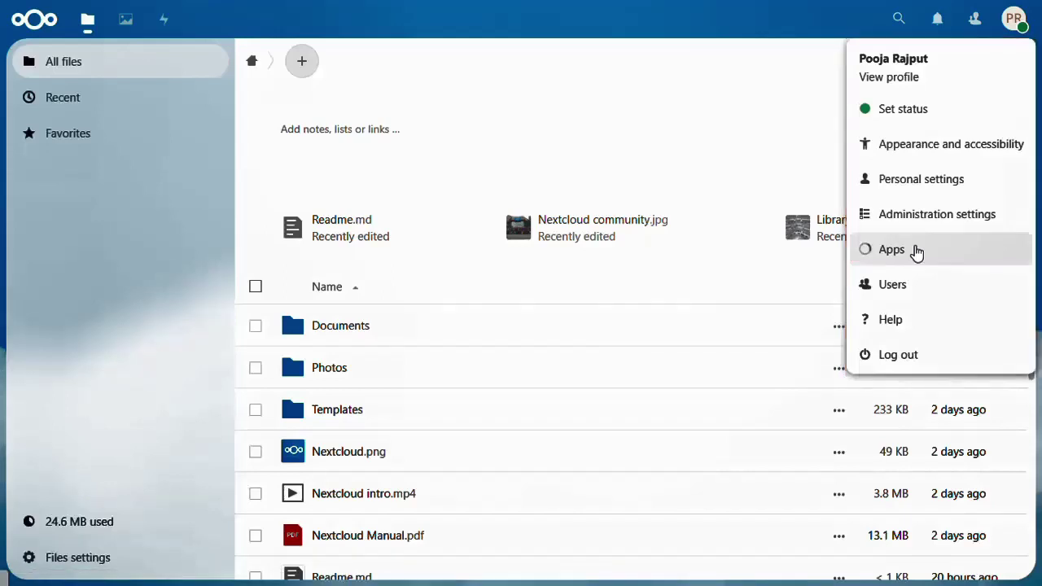
click(899, 18)
text(SSO)
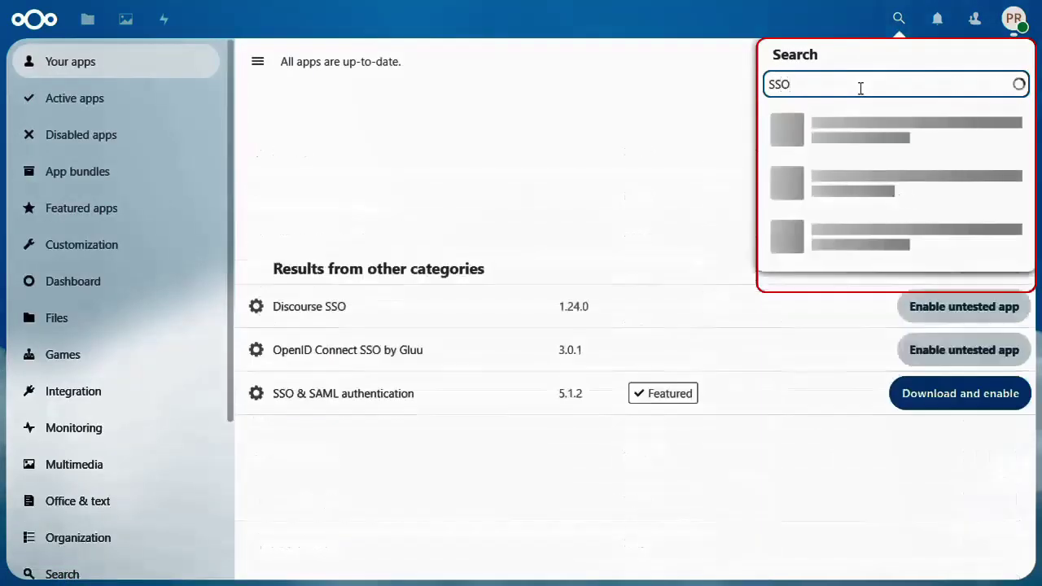
text( & SAML)
key(Escape)
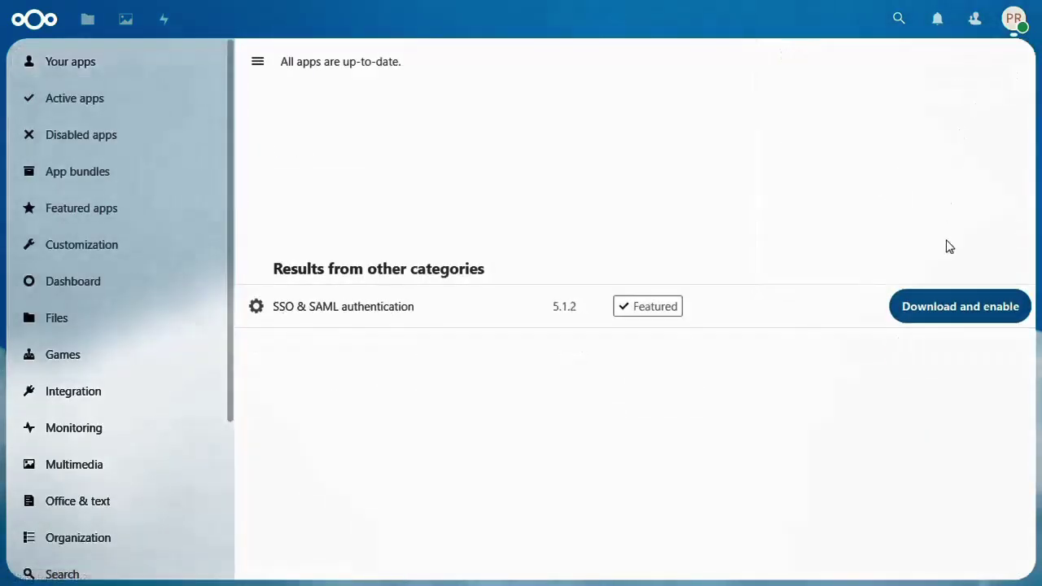
click(959, 316)
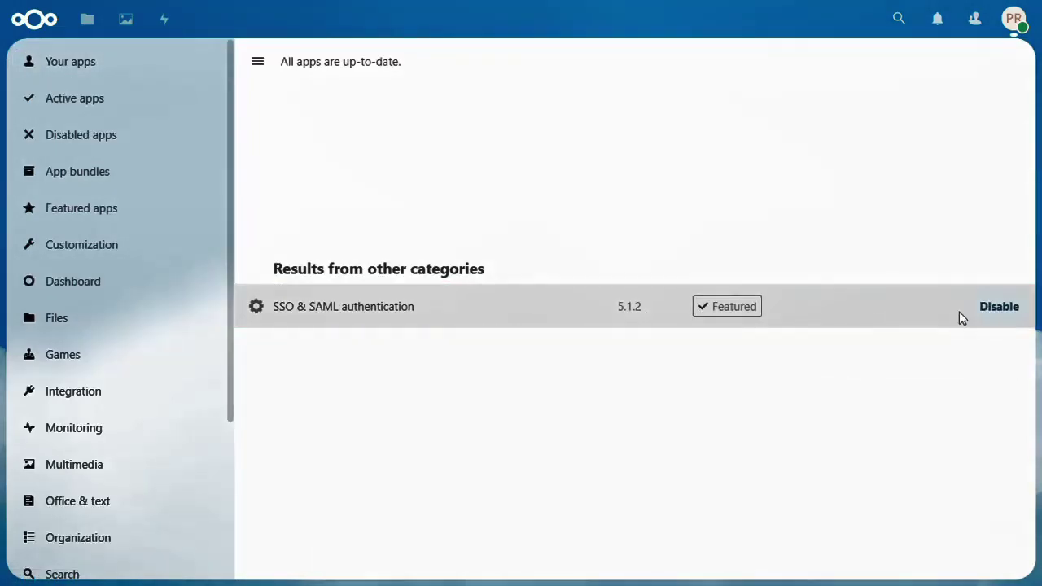
click(1012, 34)
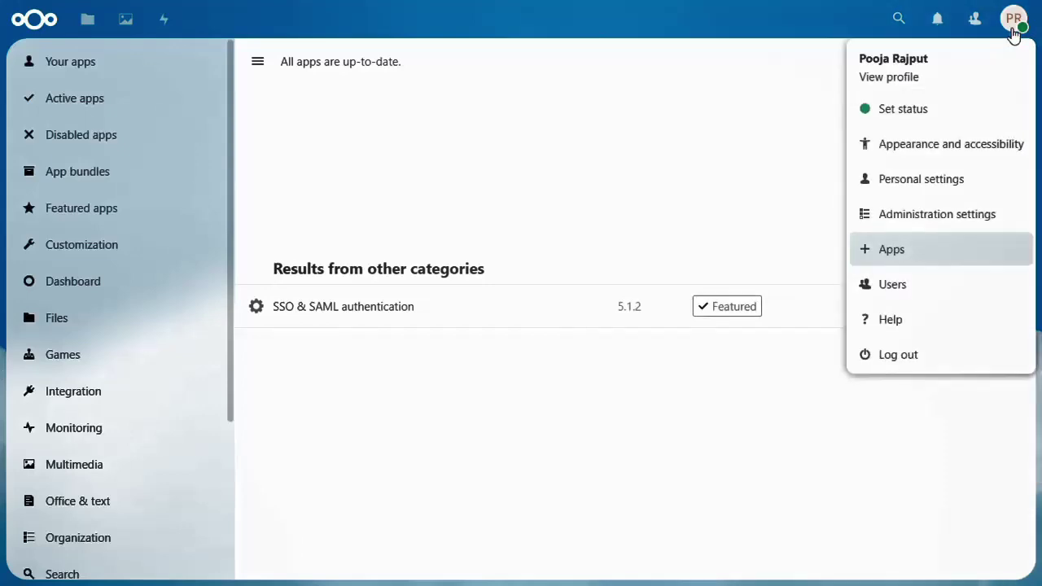
- Set the SSO & SAML authentication admin settings to use built-in SAML authentication
click(943, 216)
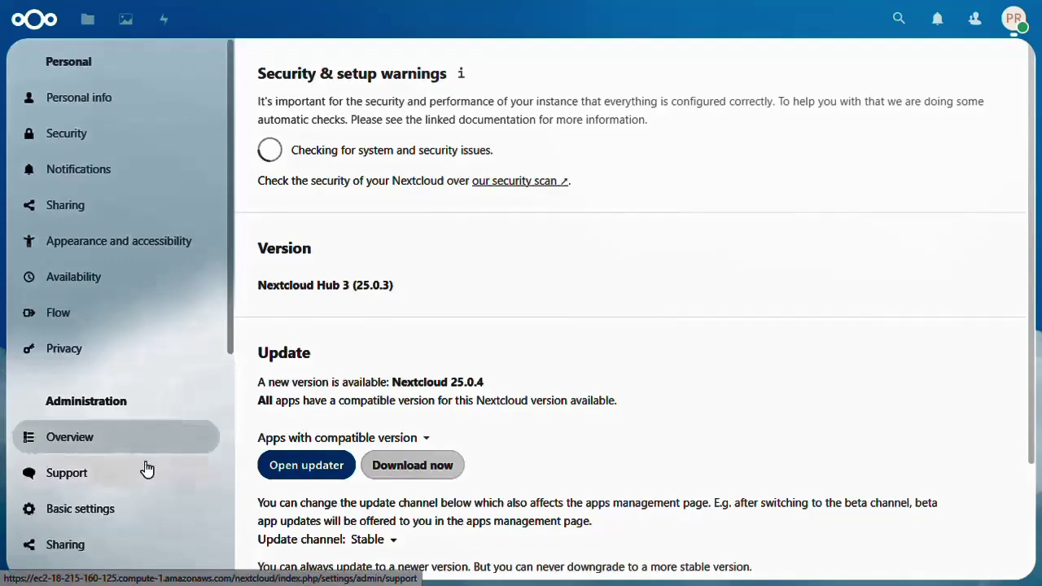
scroll(146, 470, down, 5)
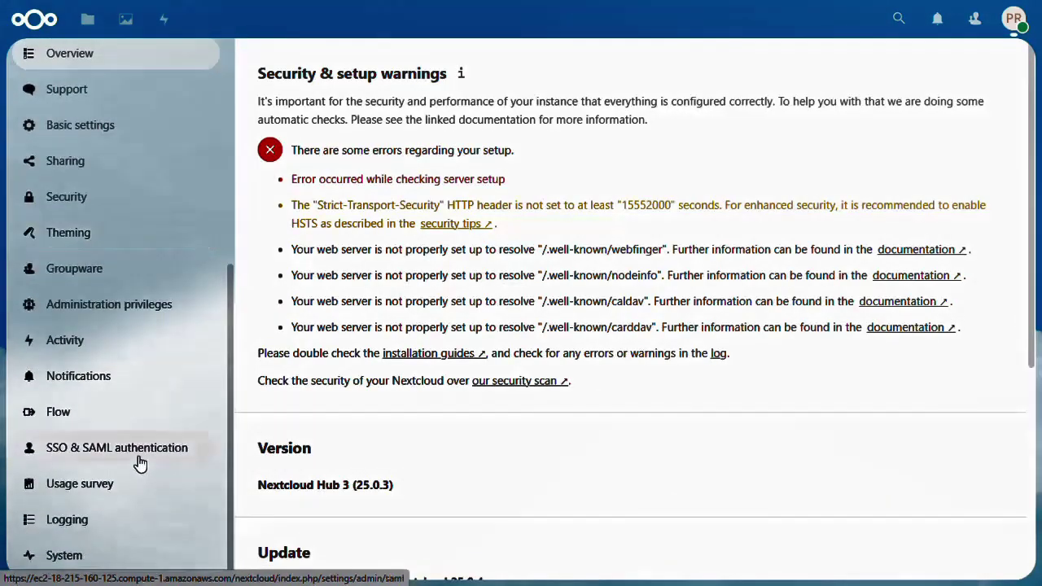
click(139, 461)
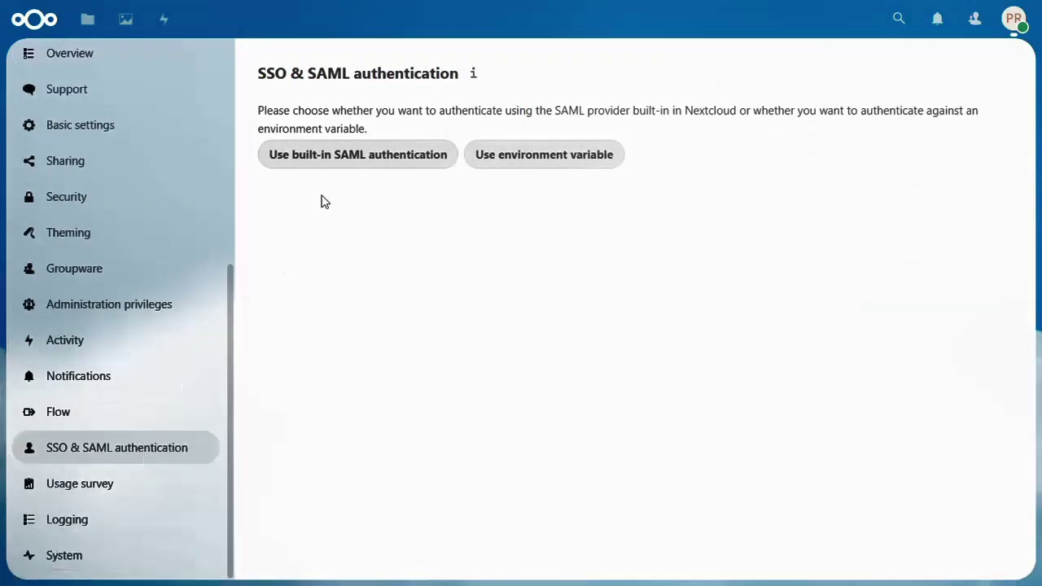
click(355, 171)
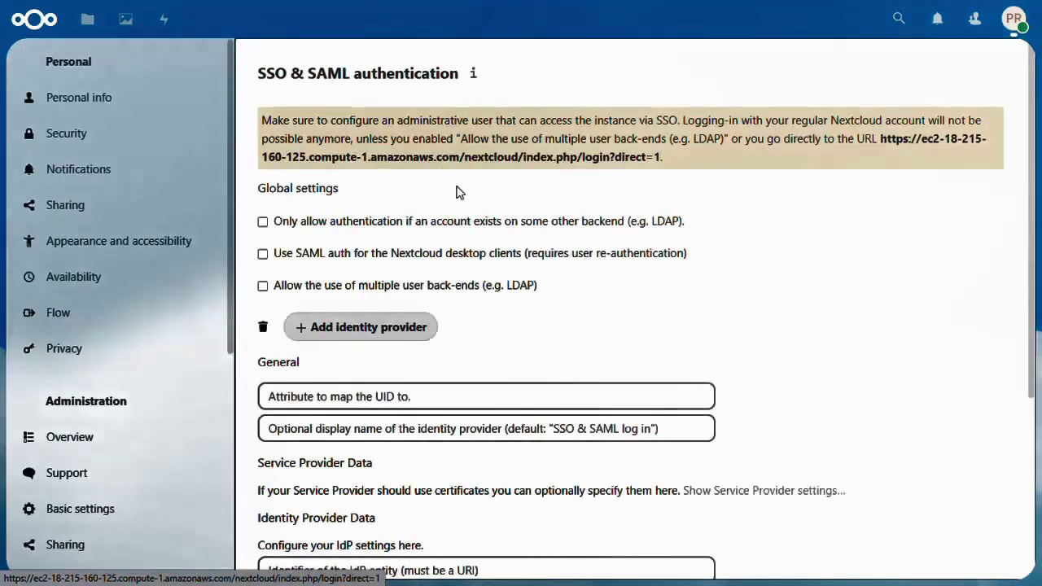
- Allow multiple user back-ends and set the UID attribute to EMail, confirming the admin password
click(263, 286)
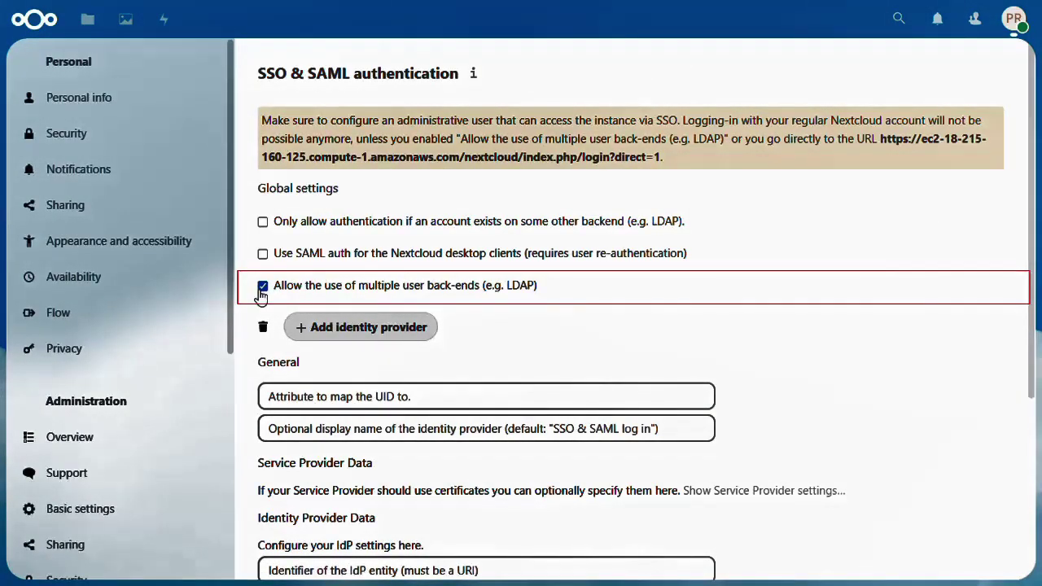
scroll(388, 412, down, 5)
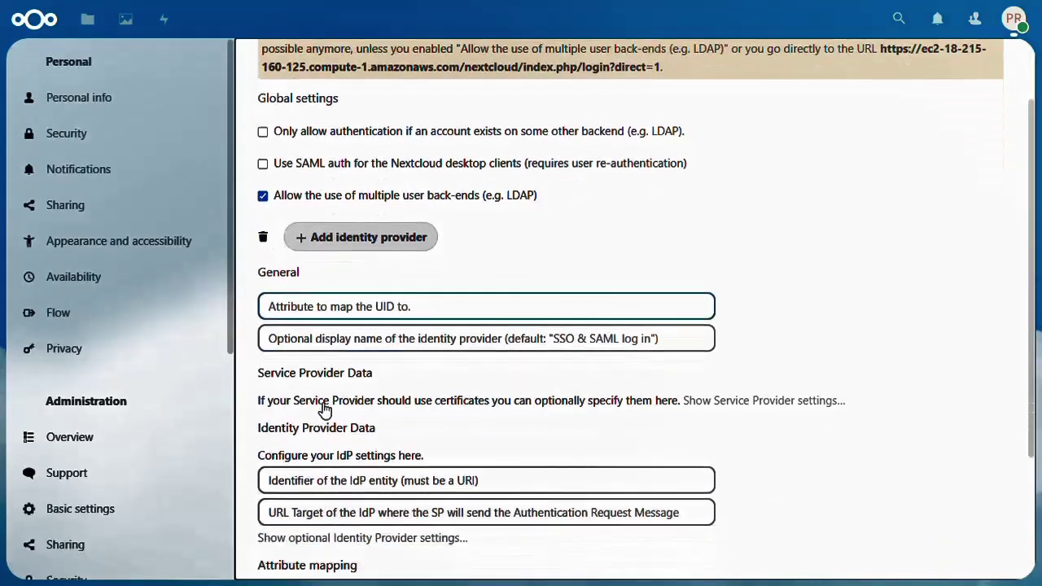
click(310, 128)
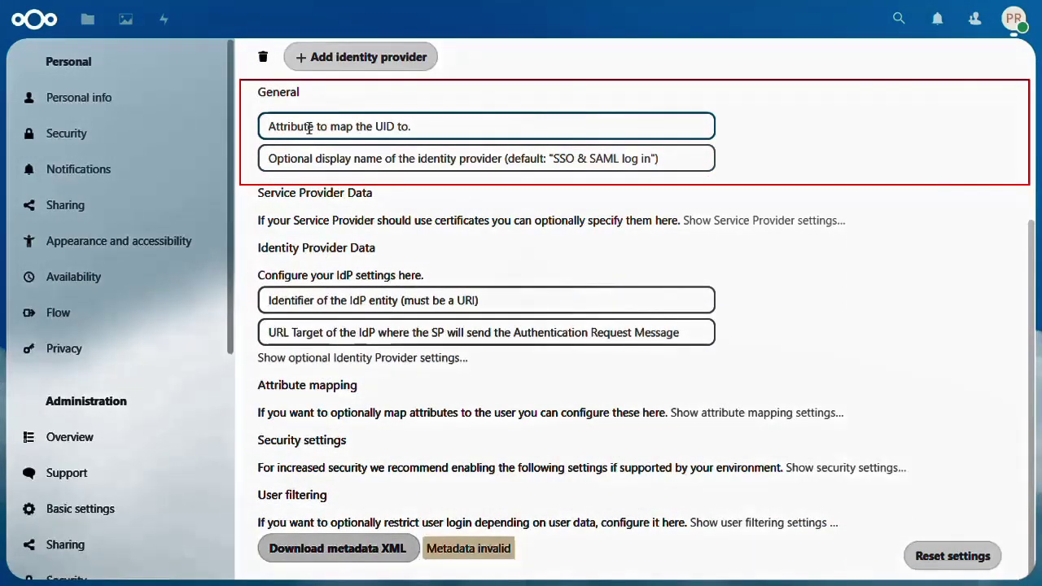
text(EMail)
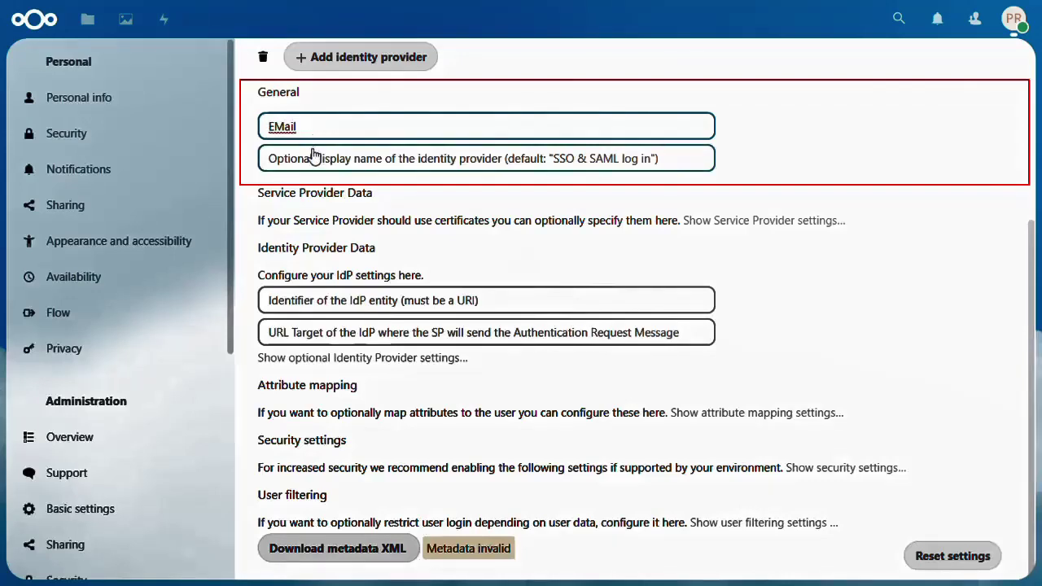
click(316, 161)
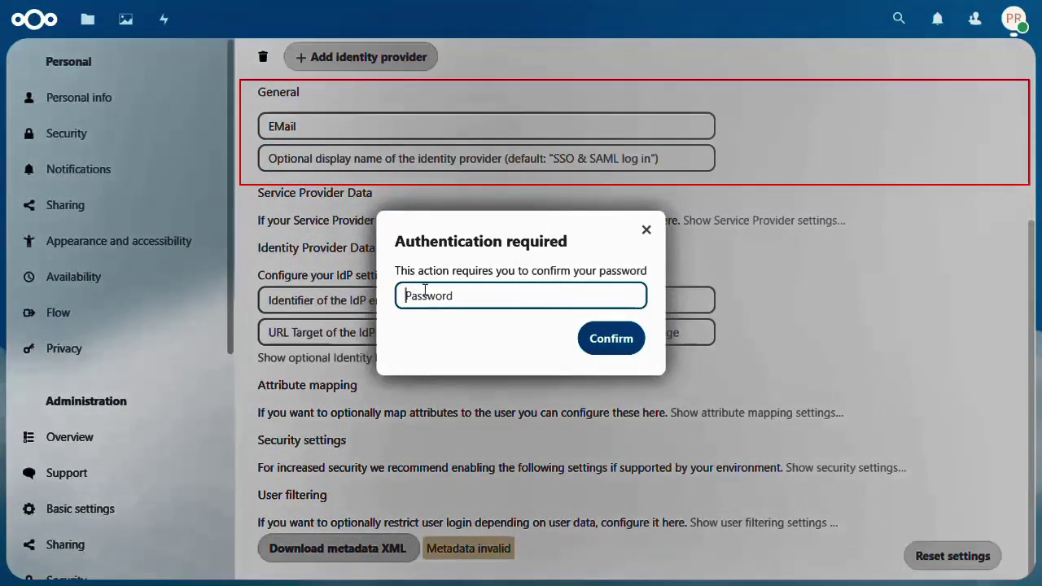
text(************)
click(605, 342)
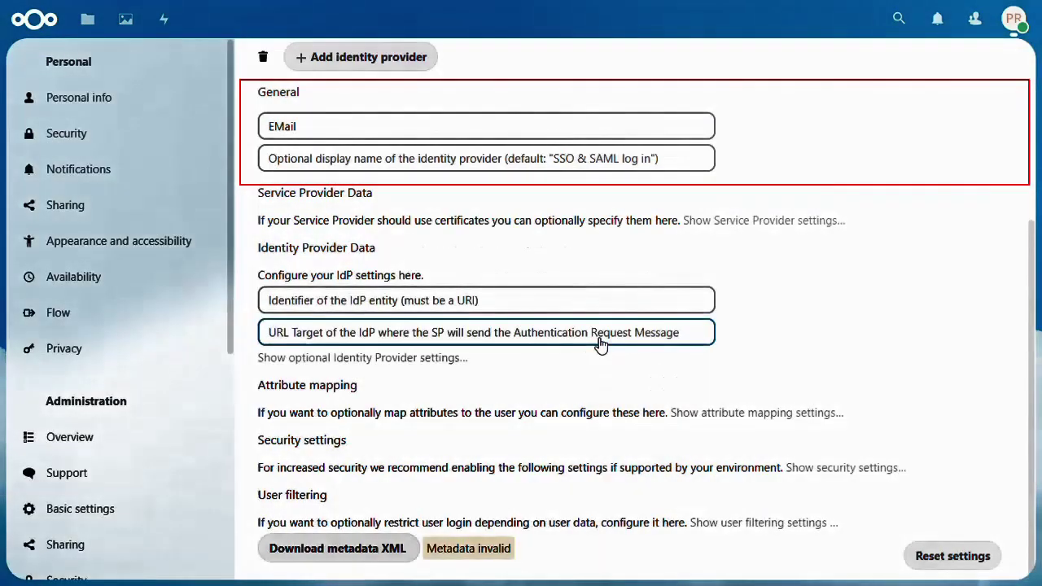
- Enter 'WordPress IDP' as the identity provider's display name
click(355, 155)
text(WordPr)
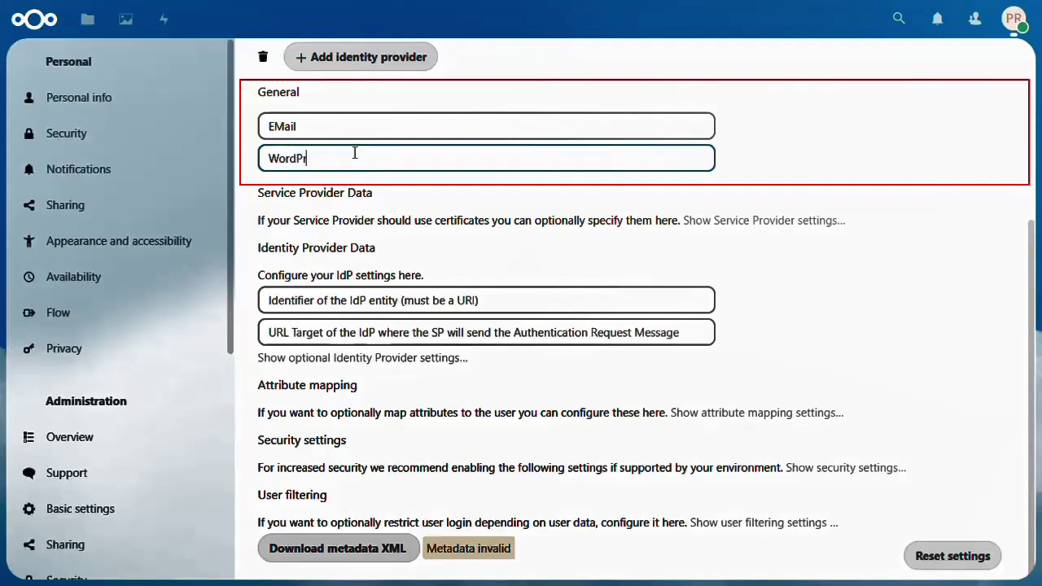
text(ess IDP)
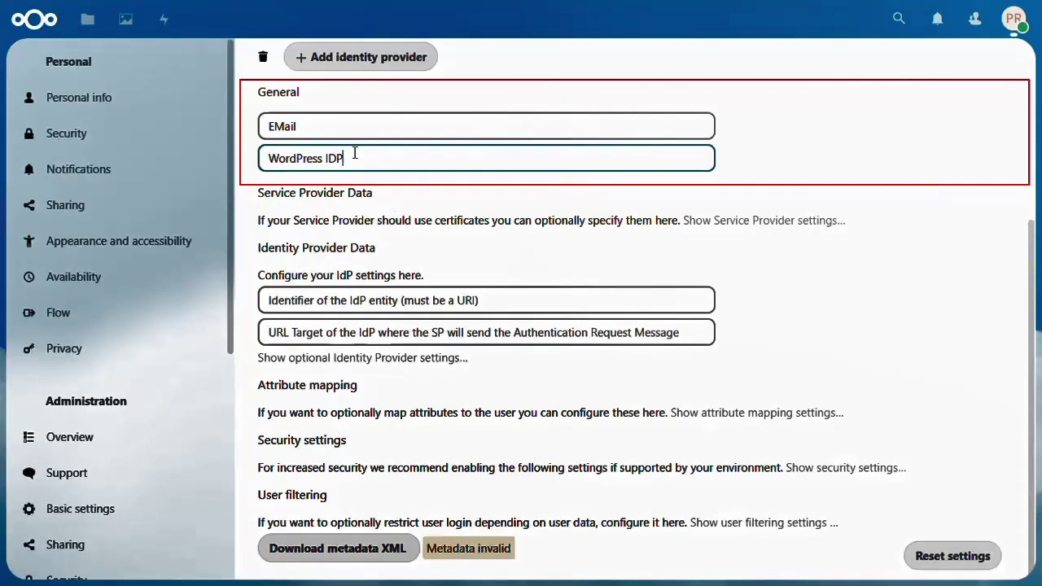
click(324, 302)
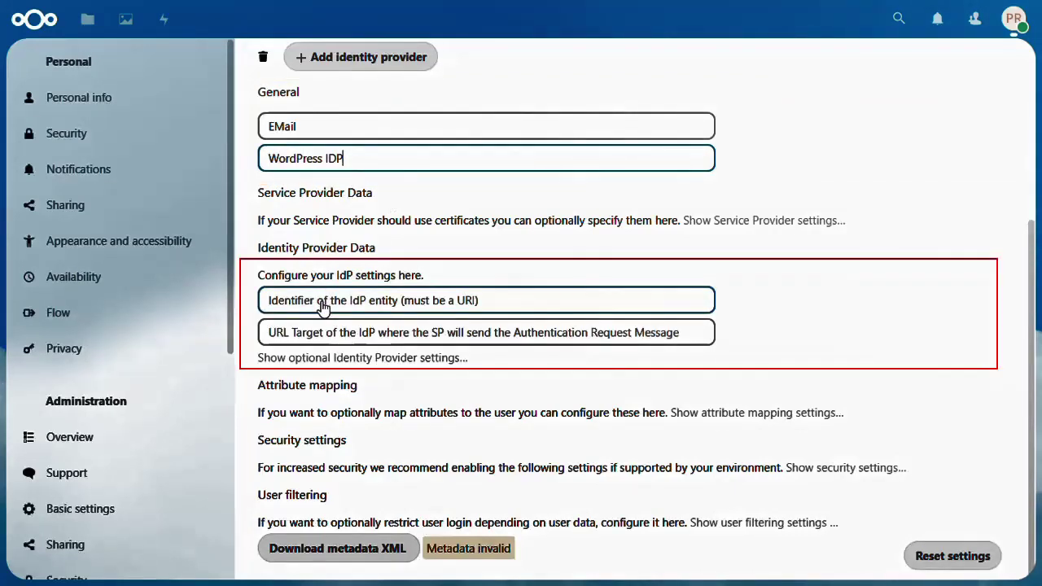
click(324, 302)
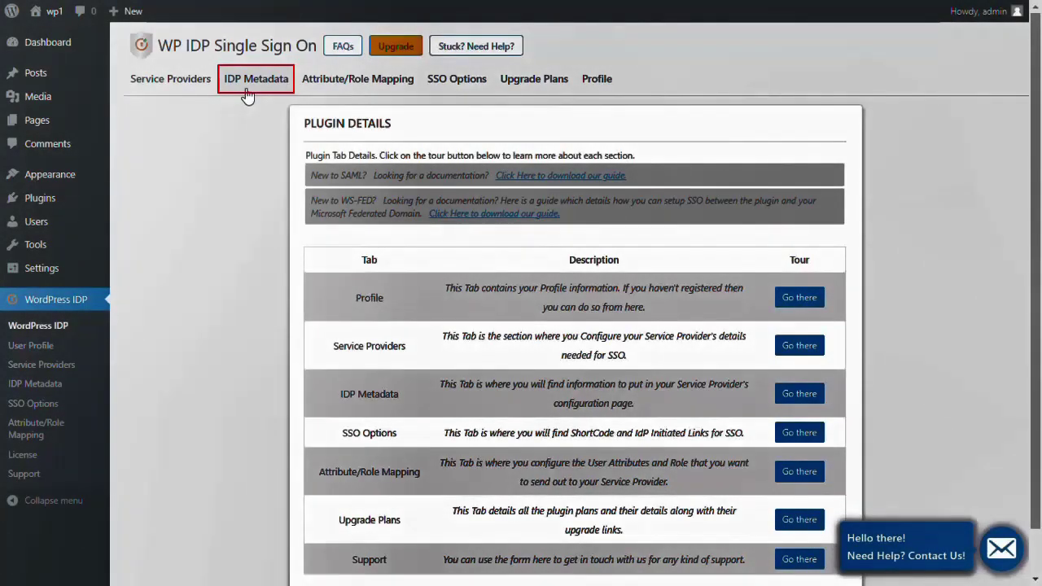
- Fill Nextcloud's IdP entity ID and SAML login URL from the WordPress plugin's IDP metadata
click(249, 91)
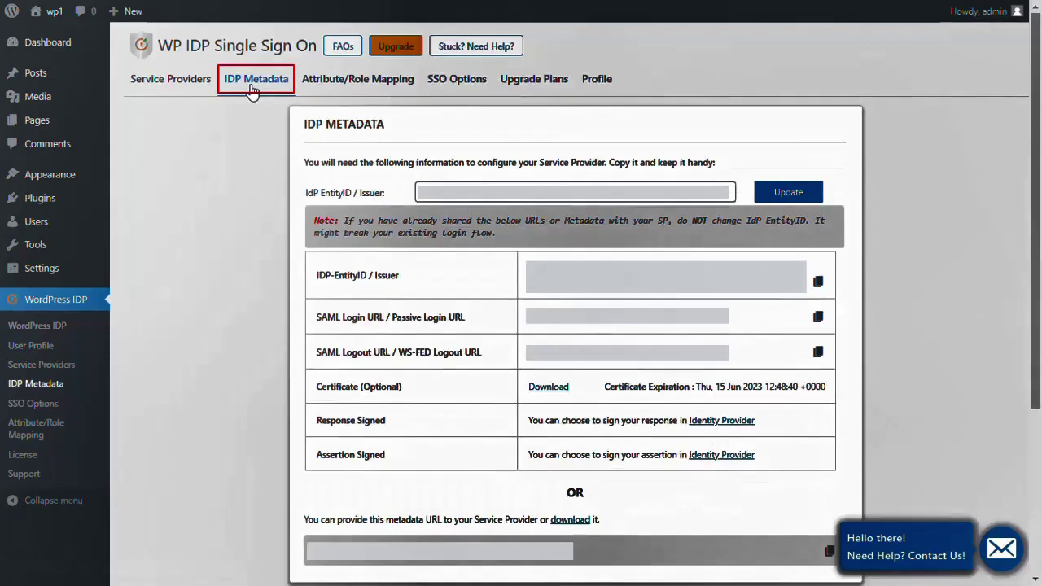
click(819, 285)
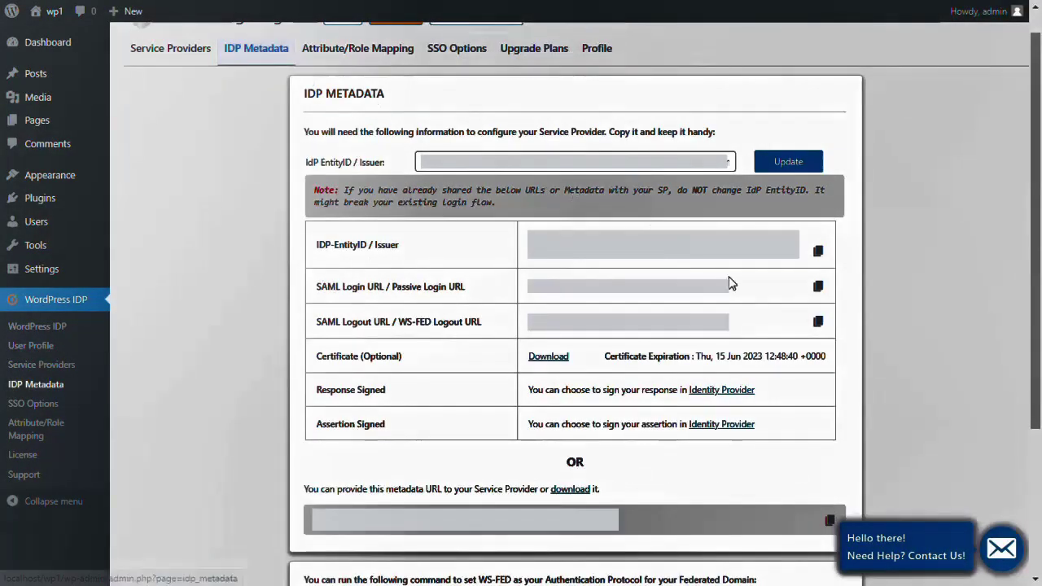
click(818, 288)
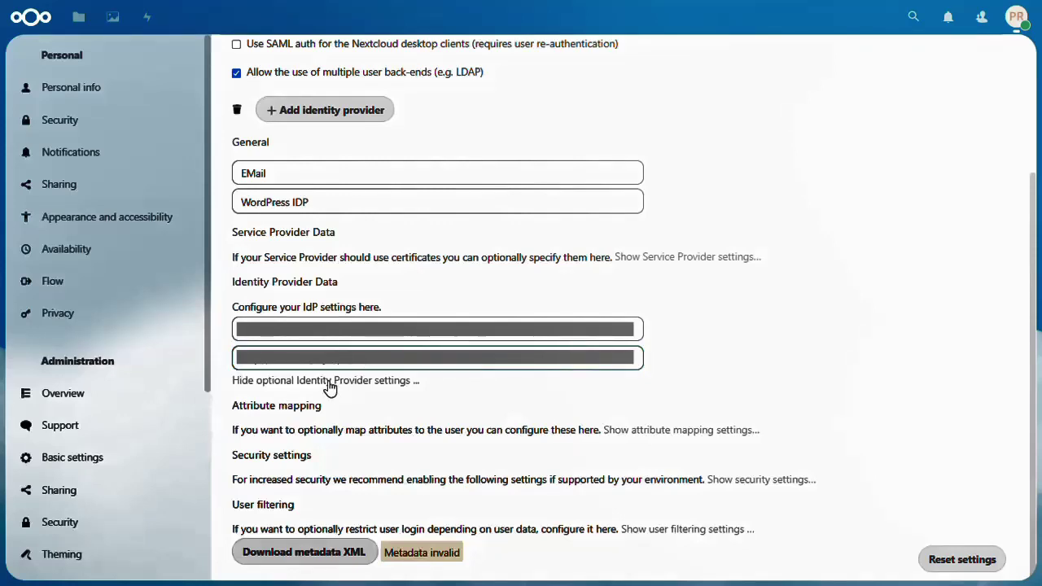
click(329, 383)
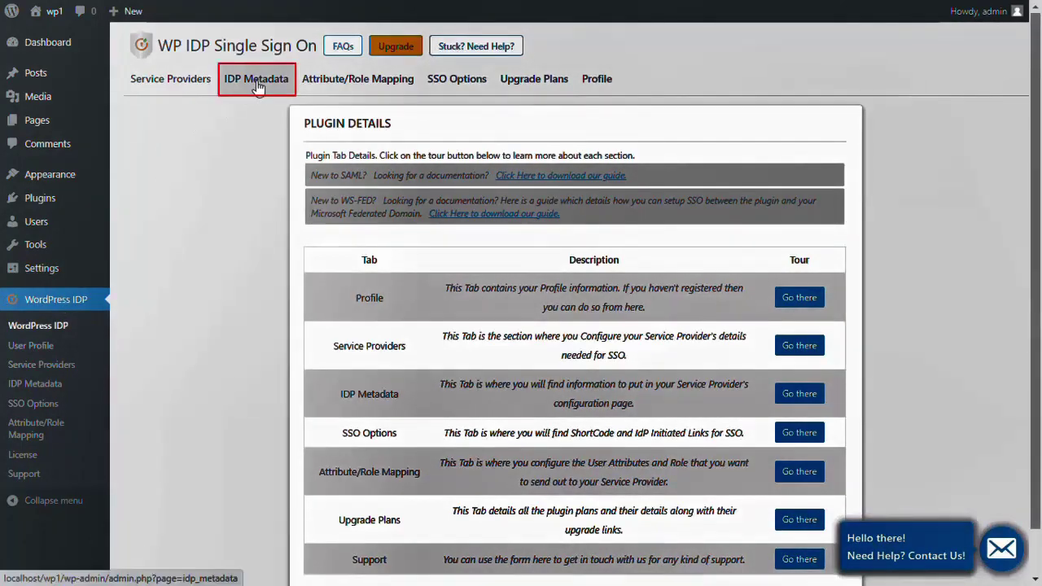
- Copy the SAML logout URL and idp-signing.crt certificate text from WordPress into Nextcloud
click(257, 80)
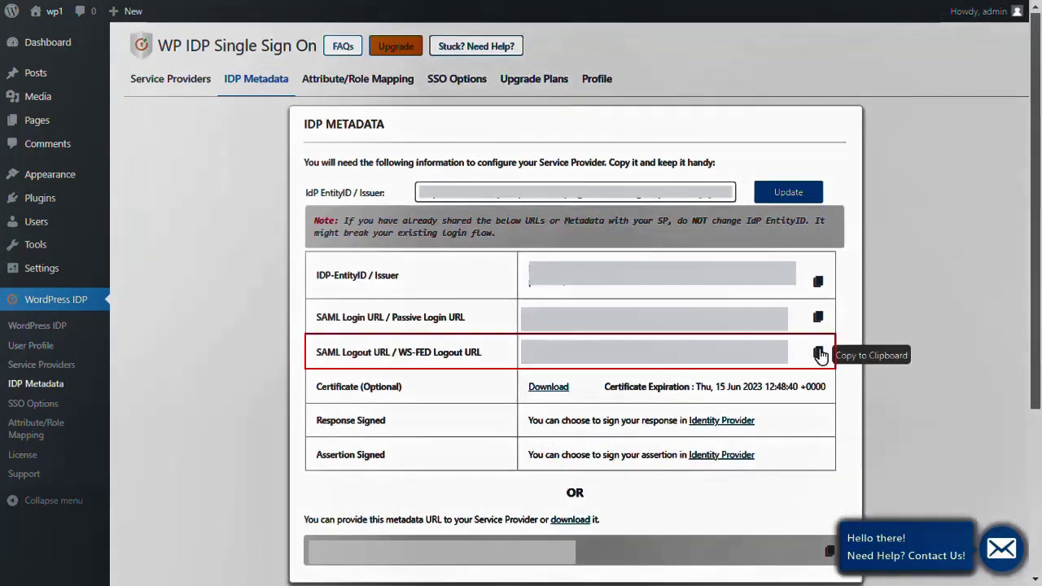
click(819, 353)
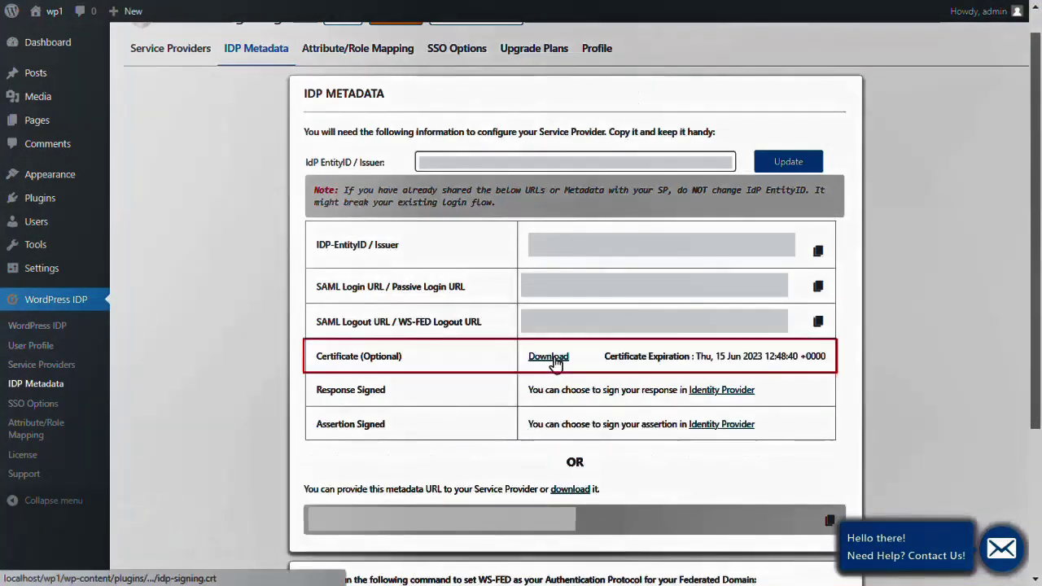
click(551, 358)
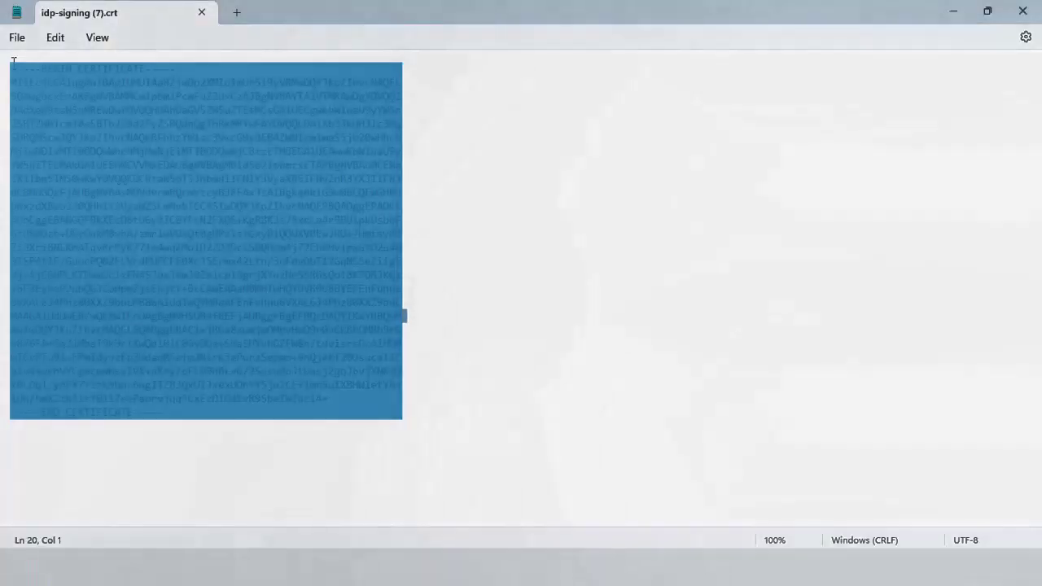
drag(13, 60, 346, 418)
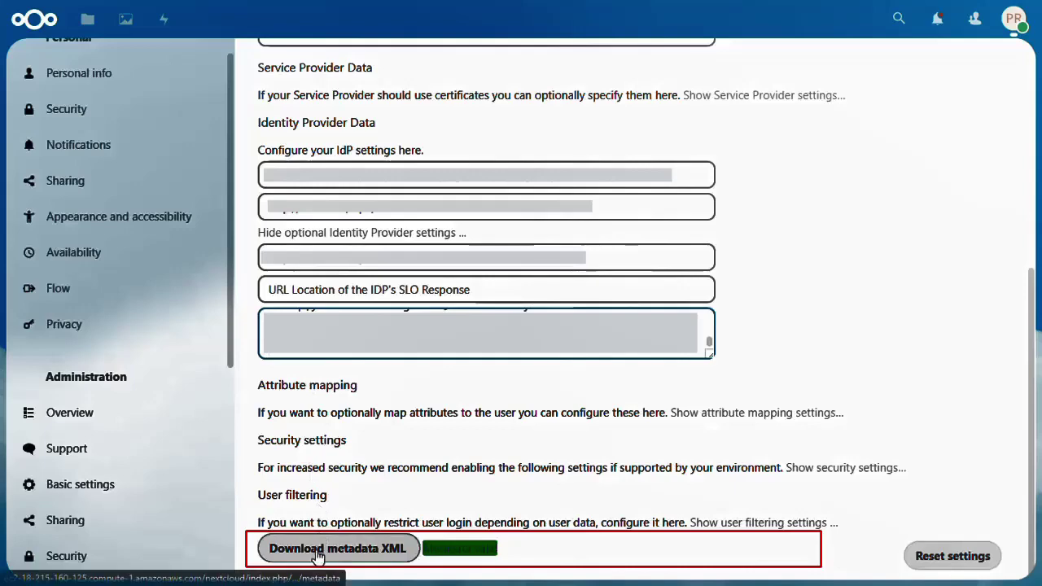
- Download Nextcloud's service provider metadata XML and save it to Downloads as metadata (7).xml
click(317, 550)
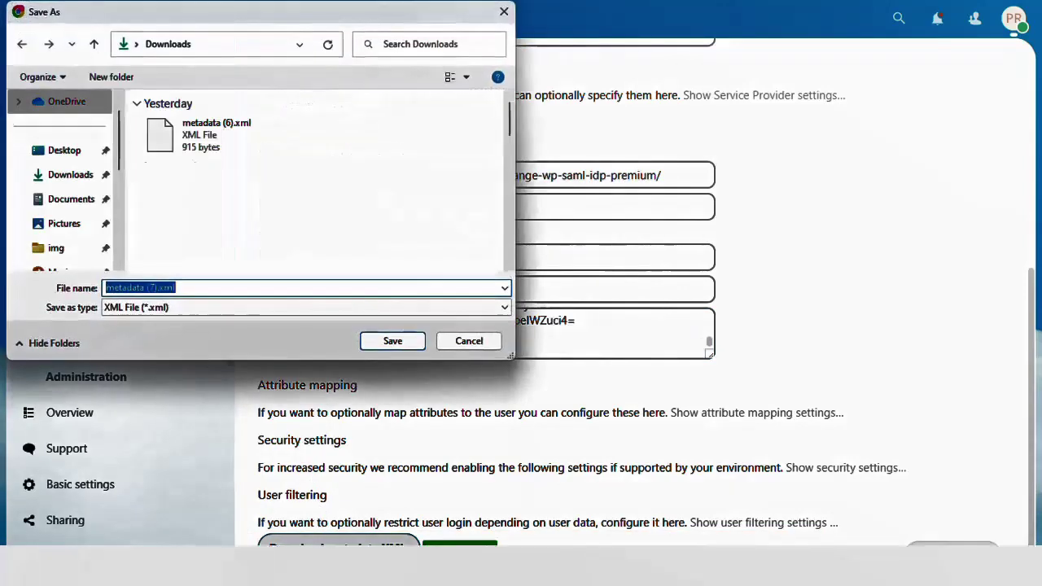
click(399, 343)
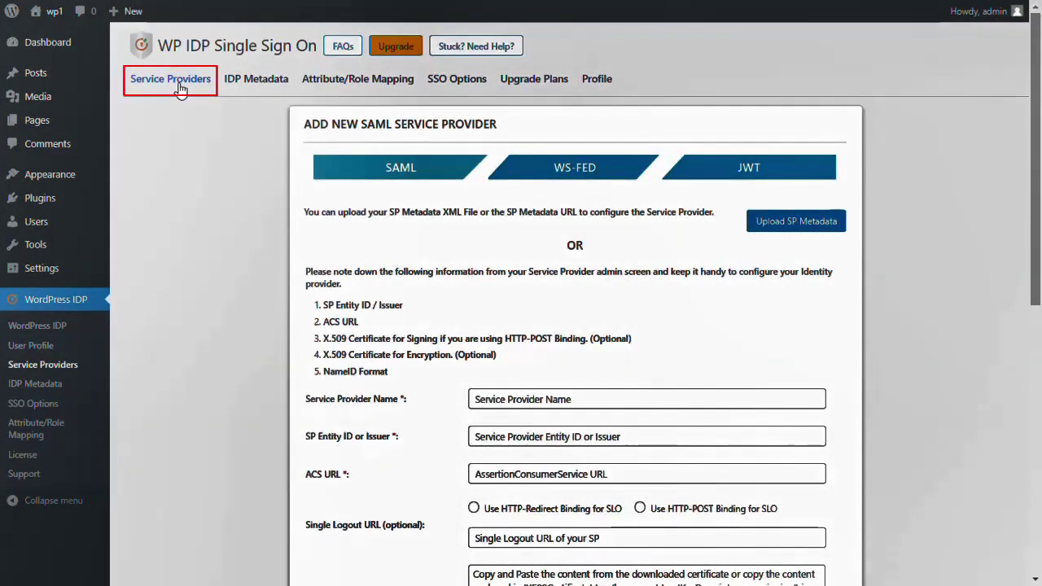
- Add a service provider named Nextcloud by uploading metadata (7).xml
click(168, 87)
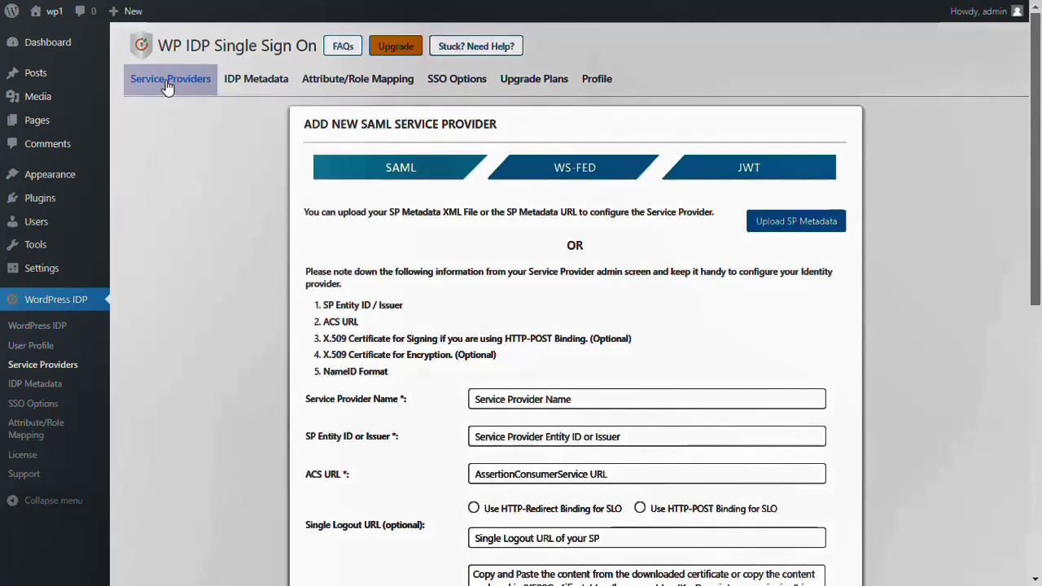
click(804, 226)
click(622, 161)
text(Nextc)
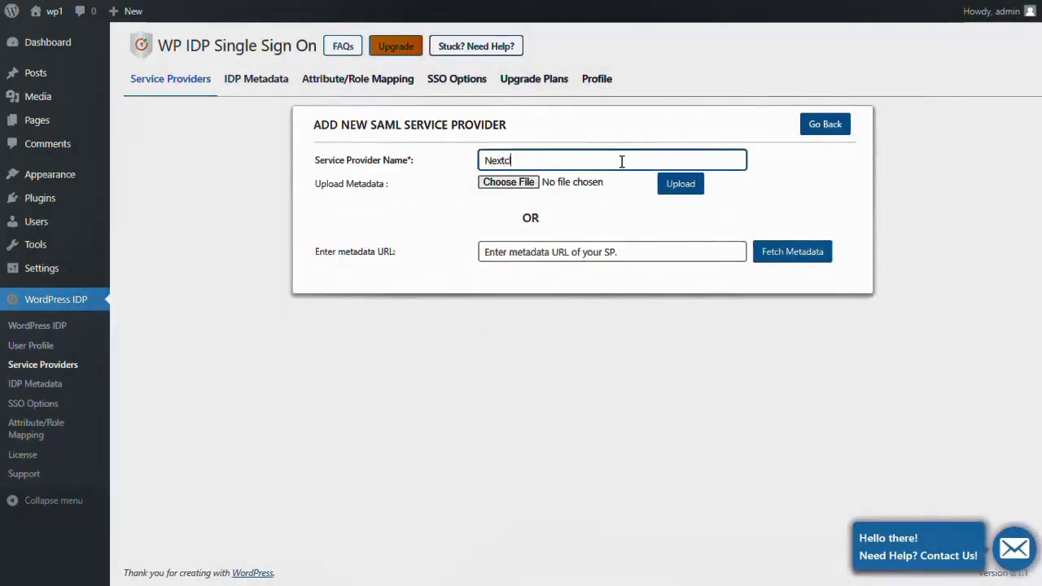
text(loud)
click(504, 181)
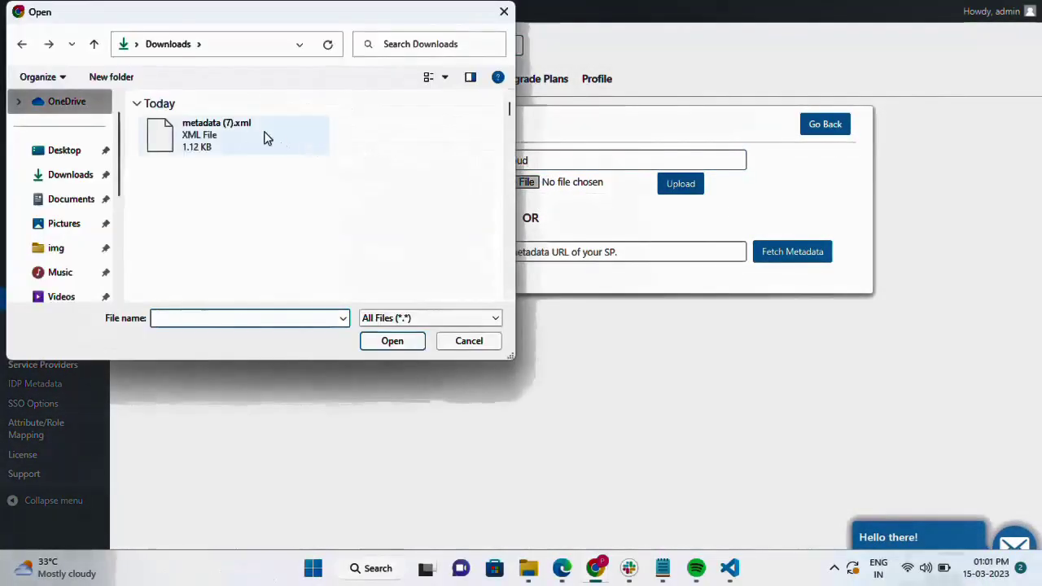
click(252, 131)
click(391, 340)
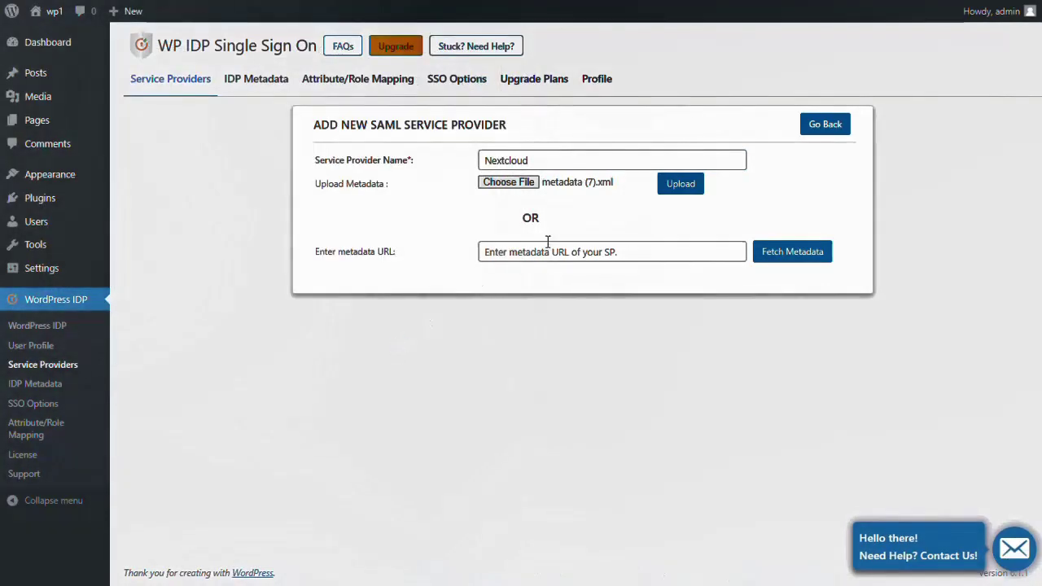
click(662, 189)
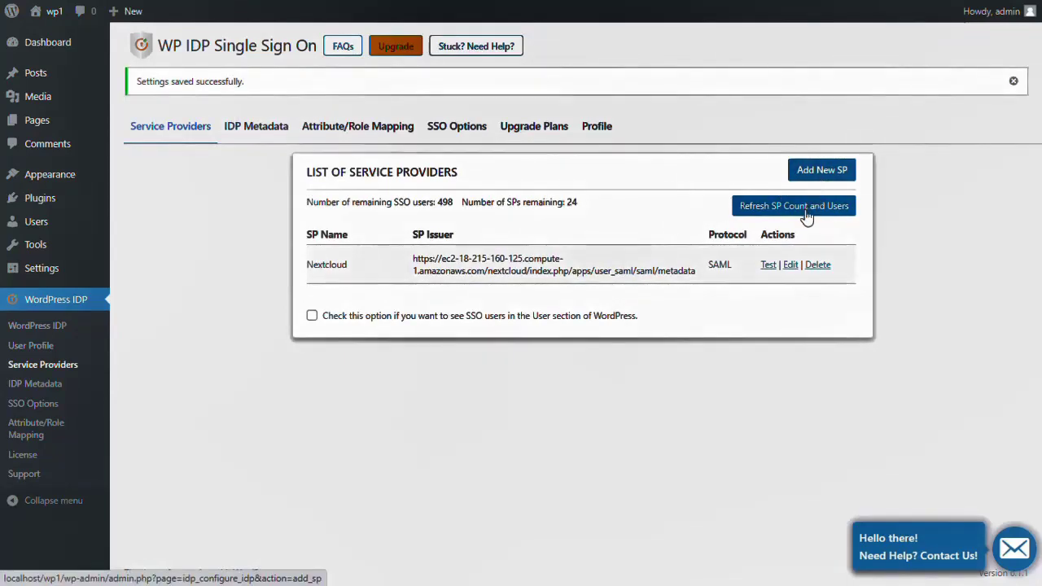
- Edit the Nextcloud provider so Response Signed is off and Assertion Signed stays on, then save
click(791, 265)
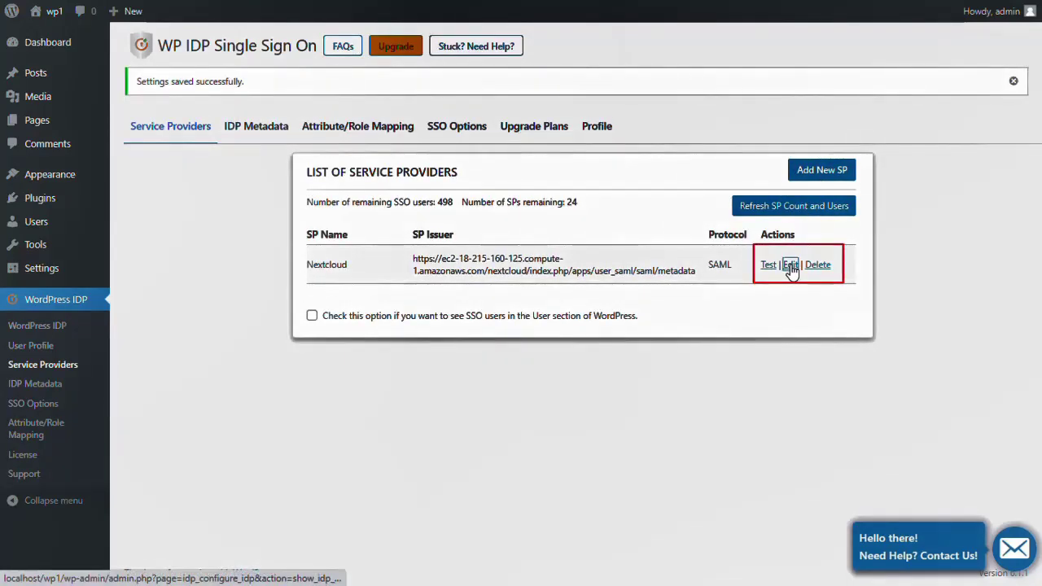
scroll(792, 272, down, 6)
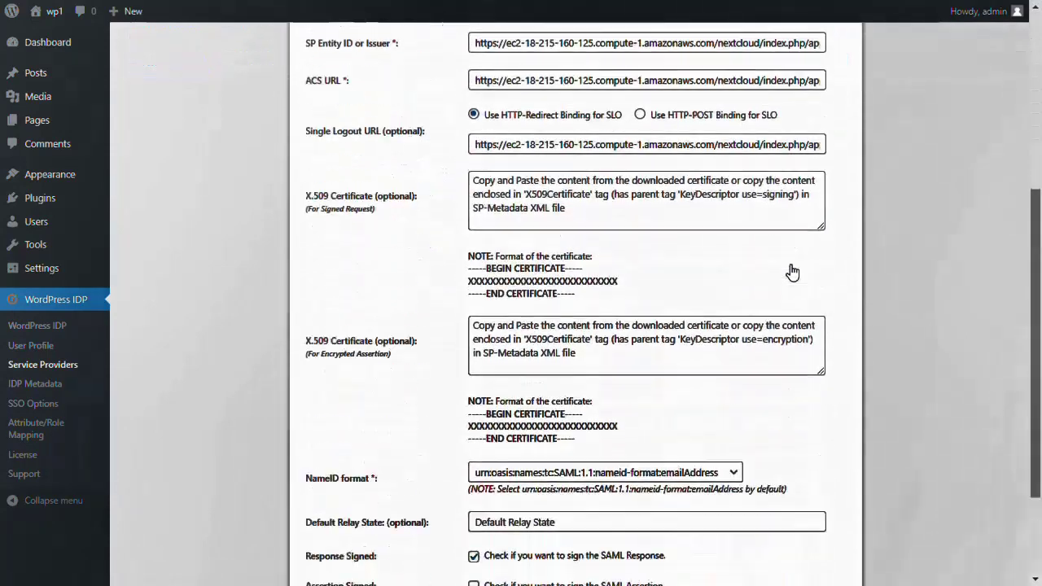
click(475, 414)
click(474, 414)
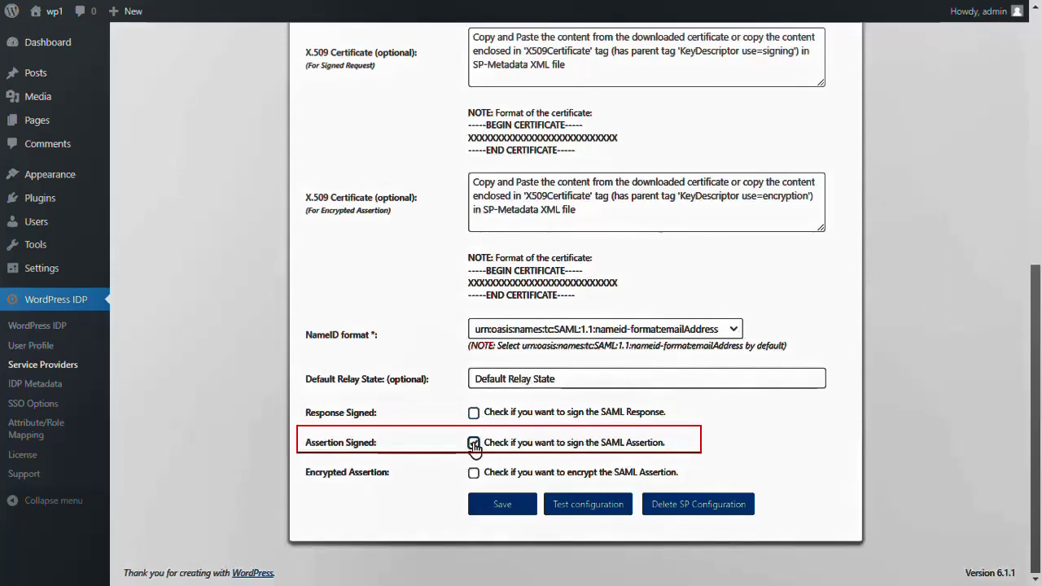
click(496, 509)
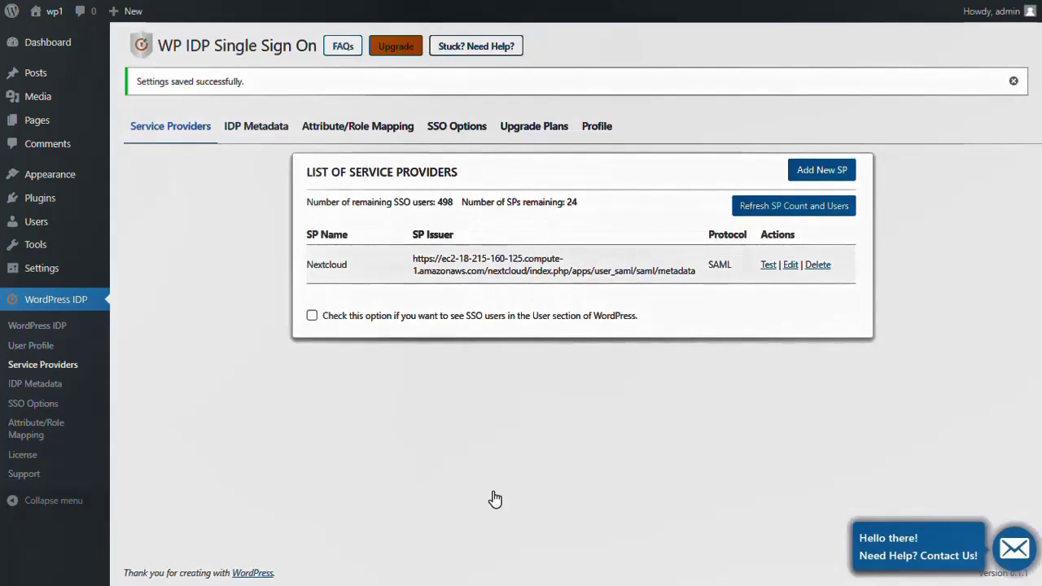
- Add an EMail user attribute mapped to user_email for Nextcloud and save it
click(372, 134)
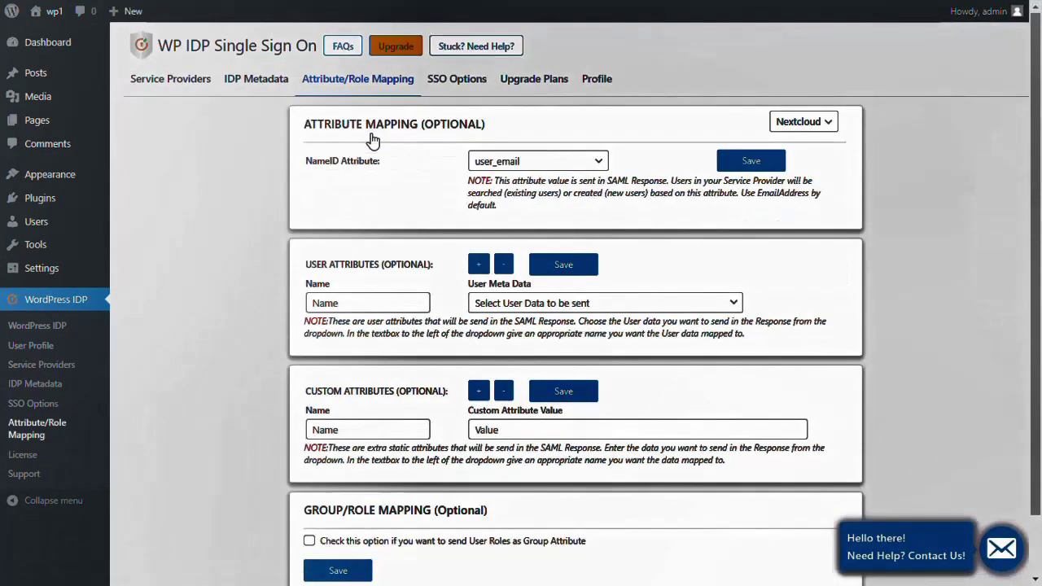
click(370, 303)
text(EMail)
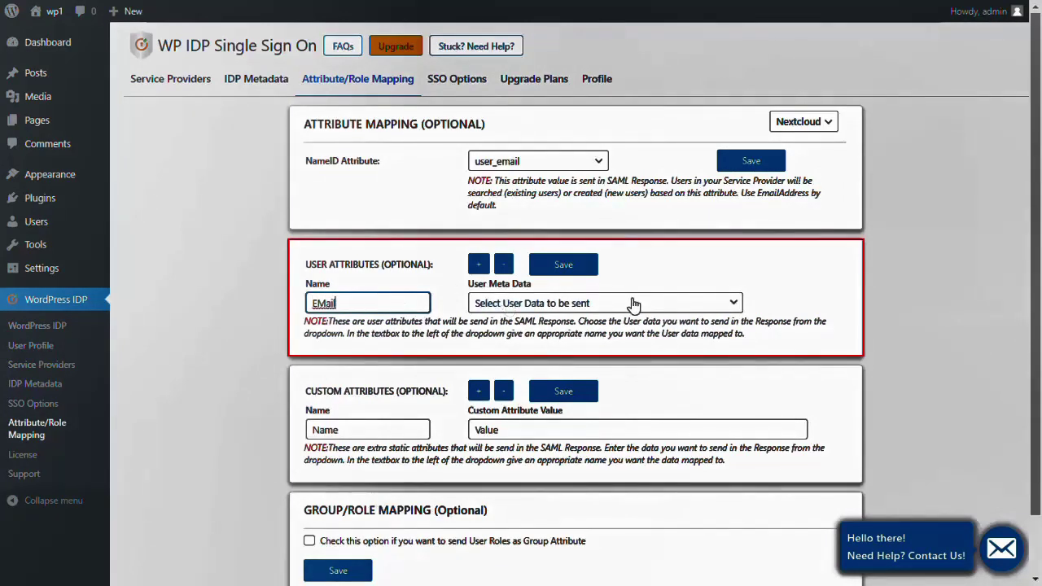
click(733, 305)
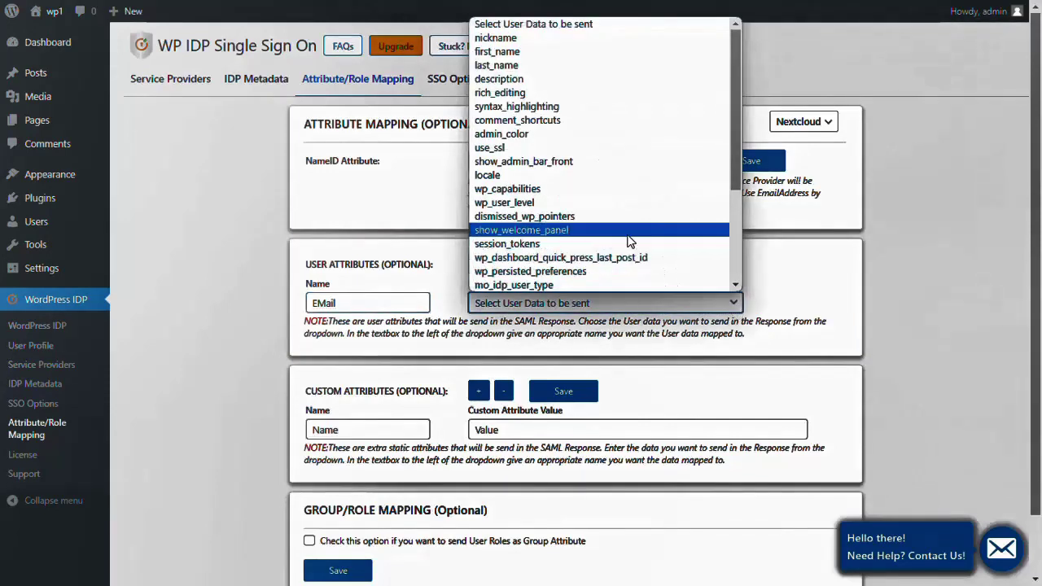
scroll(627, 241, down, 2)
click(511, 217)
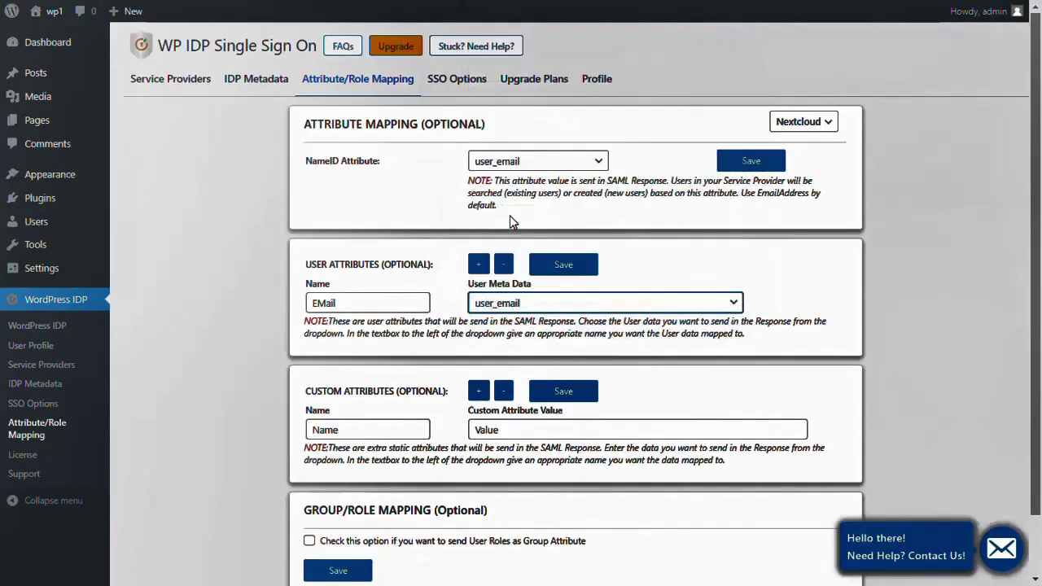
click(567, 264)
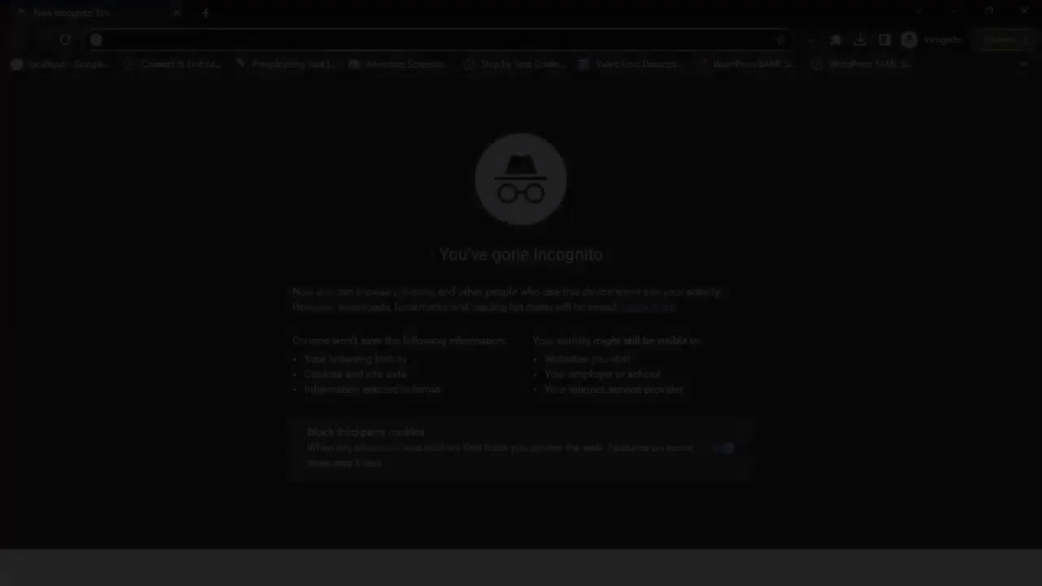
- Load the Nextcloud login address in a private window and choose the WordPress IDP login option
text(https://ec2-18-215-160-125.compute-1.amazonaws.com/nextcloud/)
key(Return)
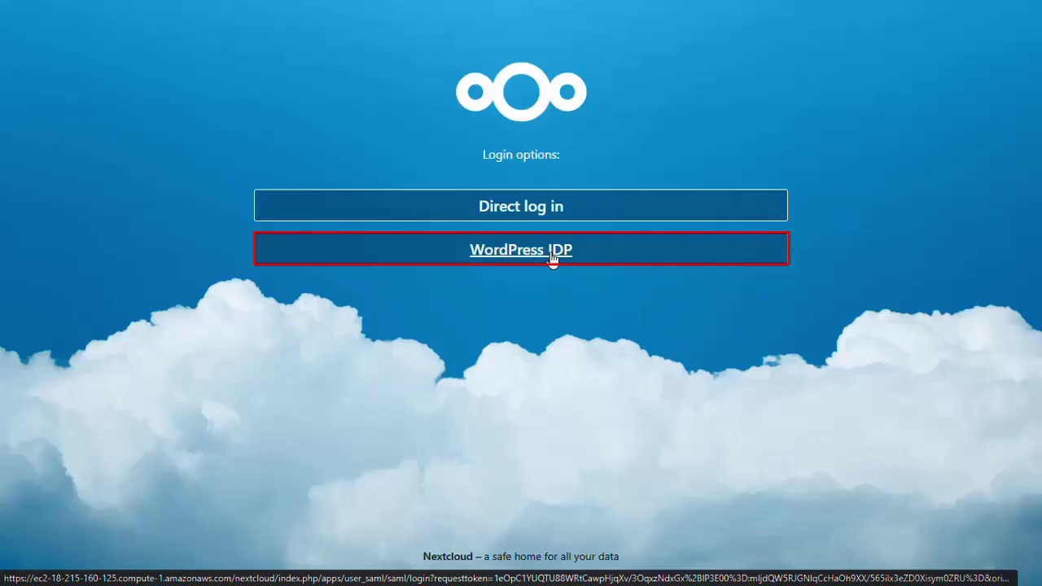
click(552, 258)
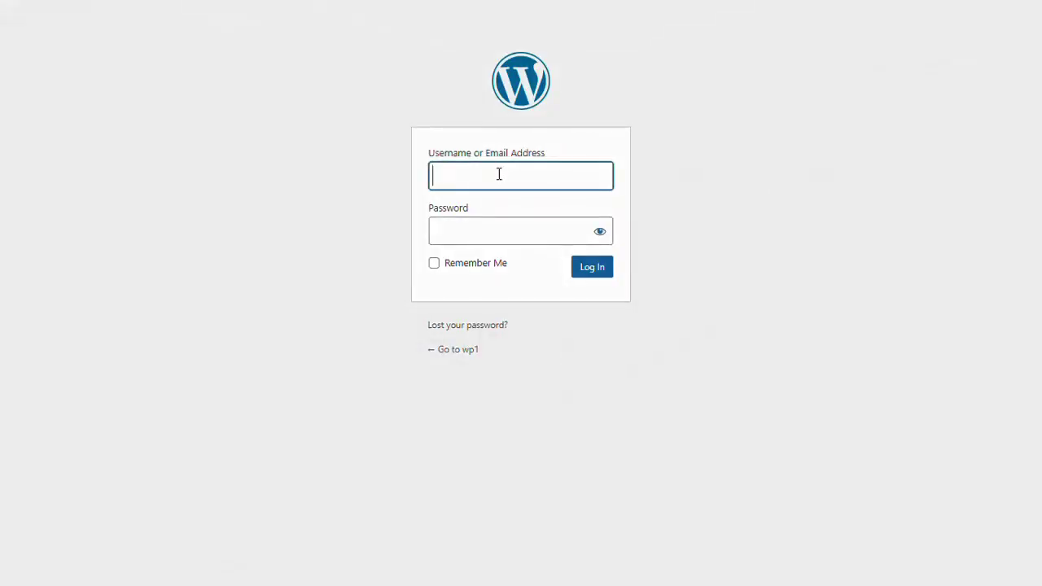
- Log in on the WordPress sign-in form with the test account's username and password
click(594, 270)
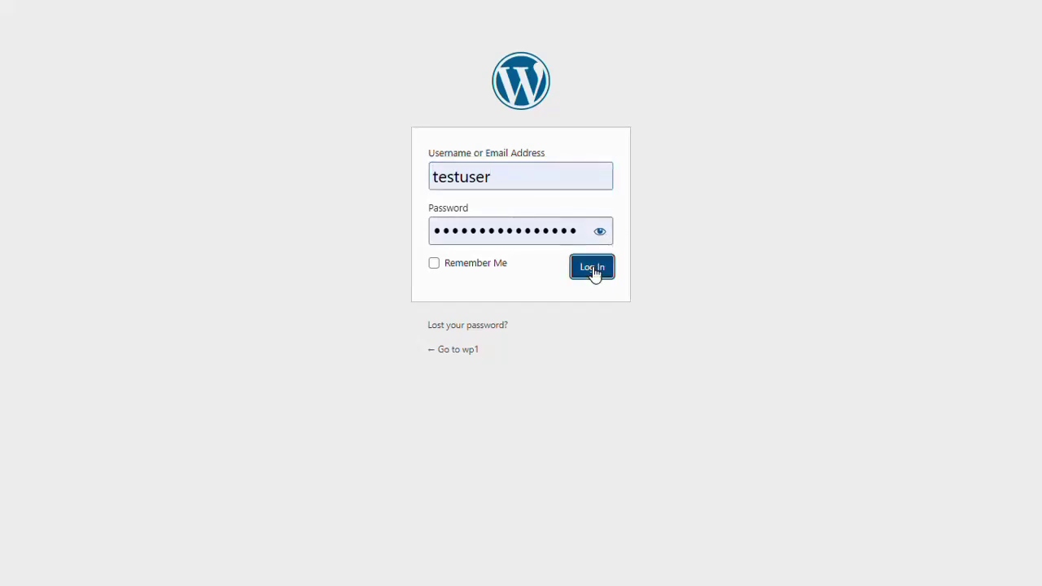